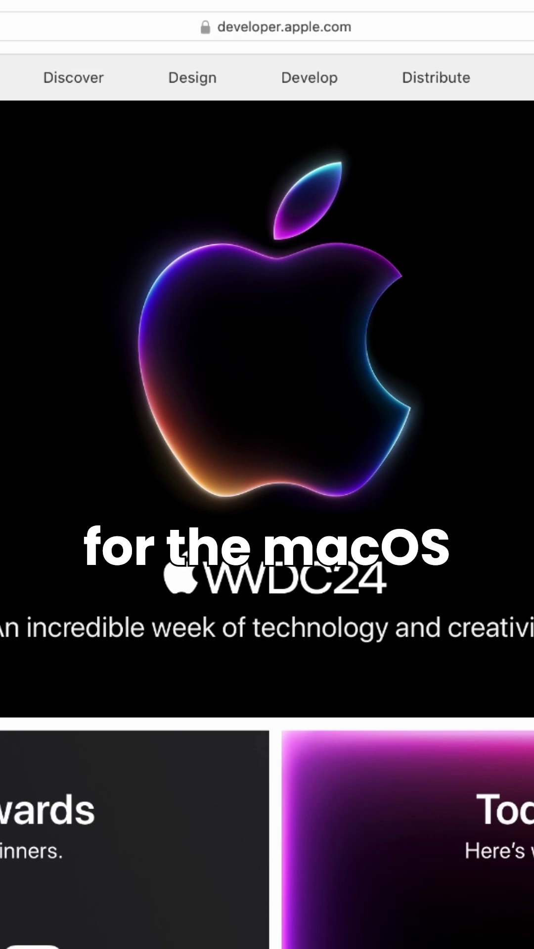
scroll(110, 485, "down", 5)
scroll(110, 485, "down", 5)
scroll(111, 484, "down", 5)
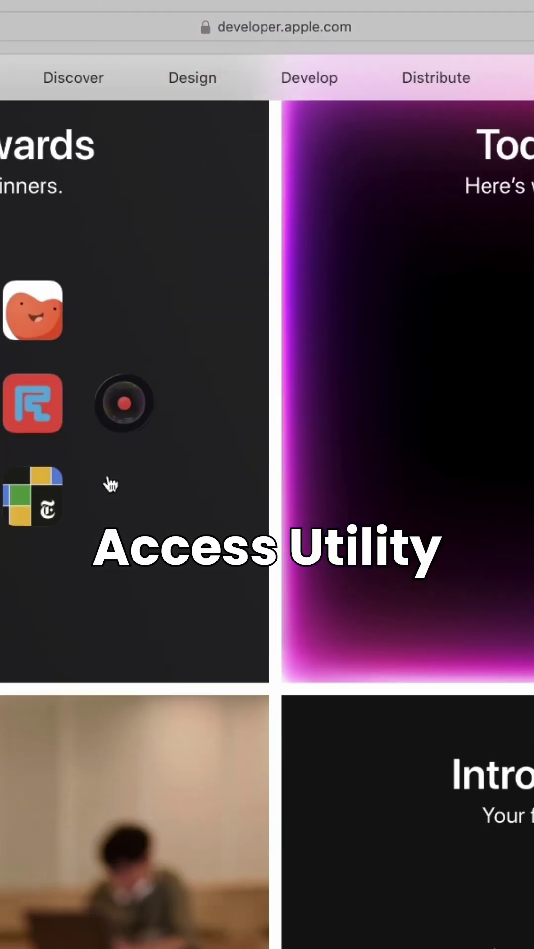
scroll(111, 485, "down", 3)
scroll(110, 485, "down", 5)
scroll(110, 485, "down", 3)
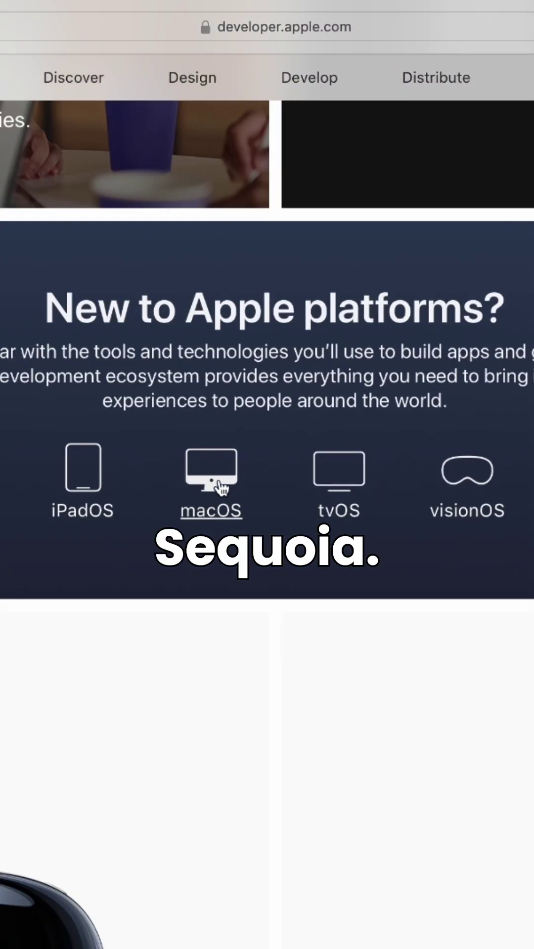
Open the macOS platform page from the 'New to Apple platforms?' section of the developer home page.
left_click(319, 544)
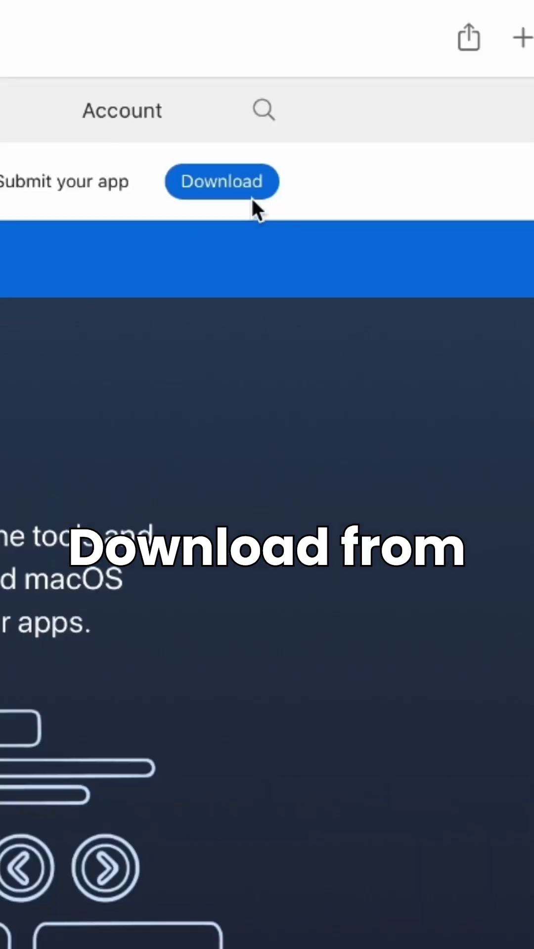
Start the macOS download and accept and submit the Apple Developer Agreement.
left_click(242, 191)
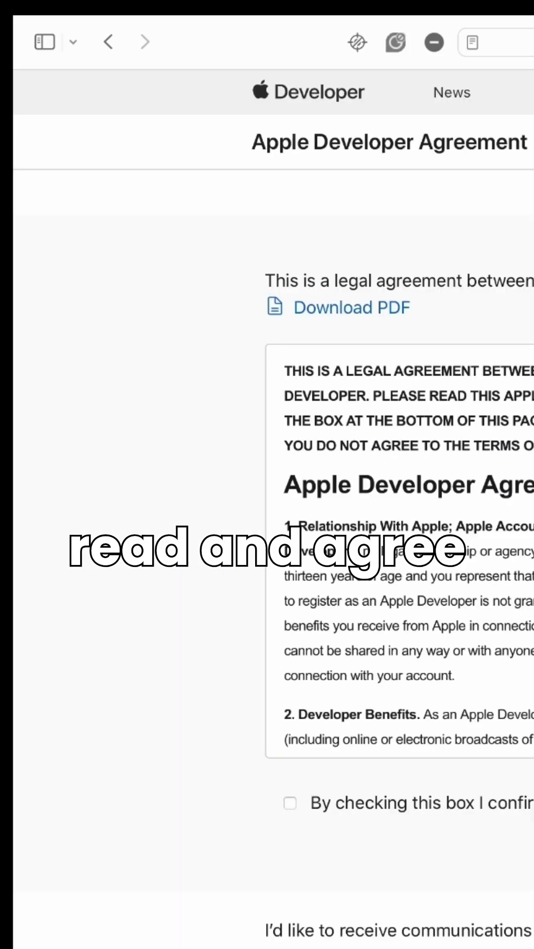
left_click(292, 599)
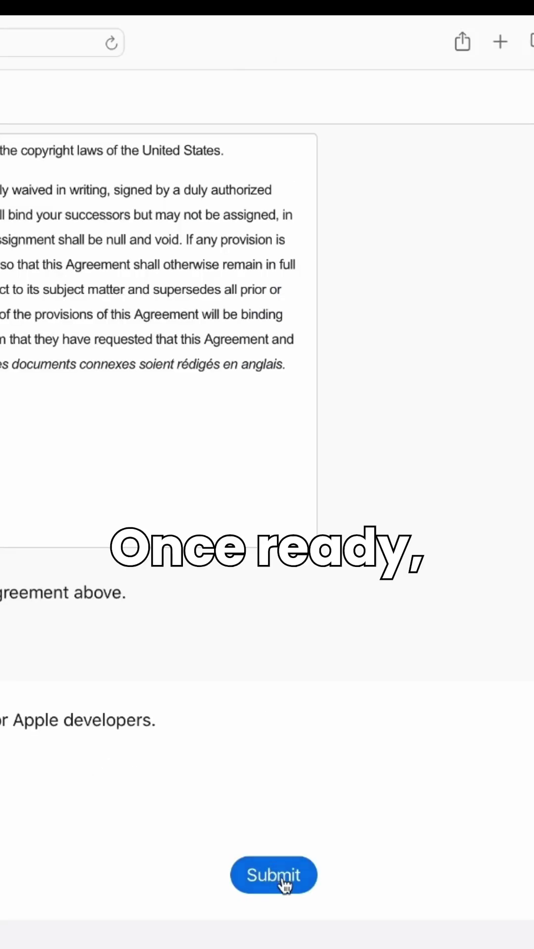
left_click(286, 882)
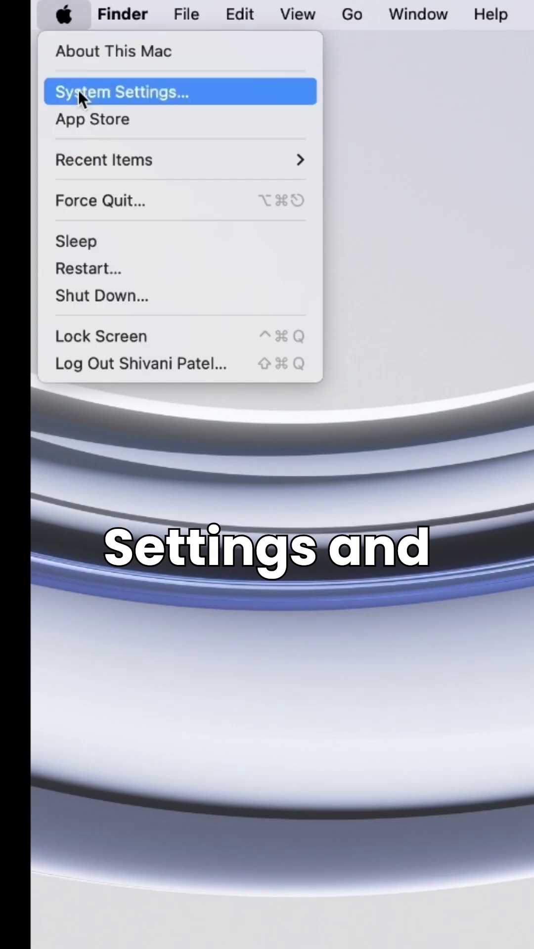
Go to General > Software Update in System Settings.
left_click(79, 89)
left_click(301, 519)
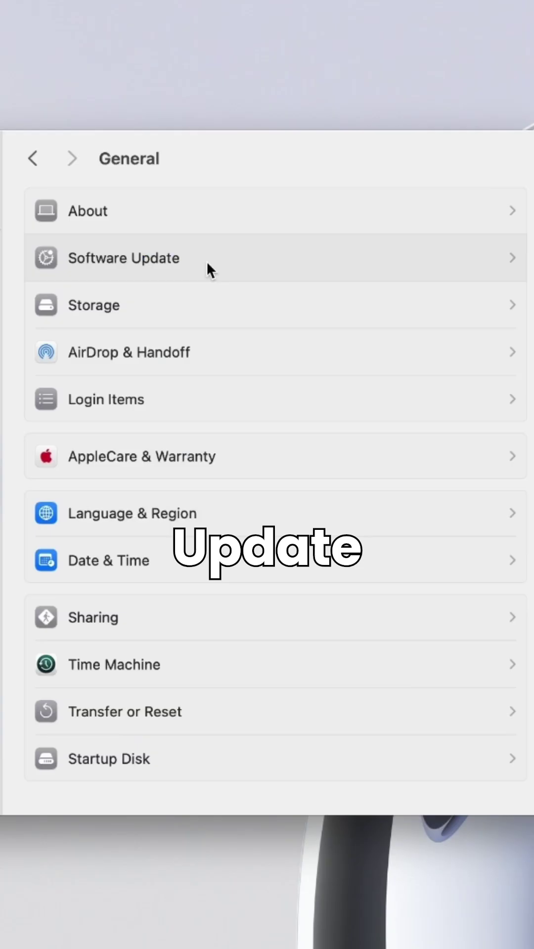
left_click(208, 267)
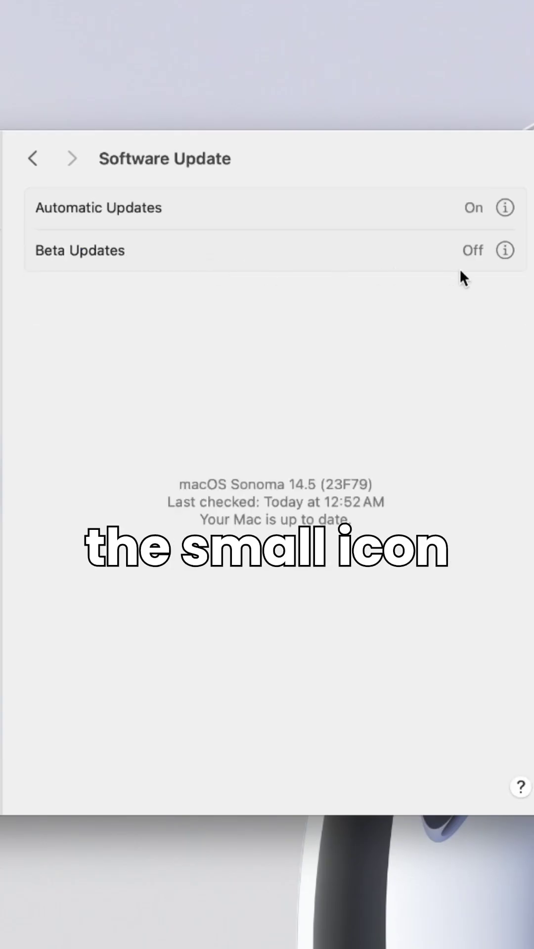
Set Beta Updates to macOS Sequoia Developer Beta.
left_click(505, 250)
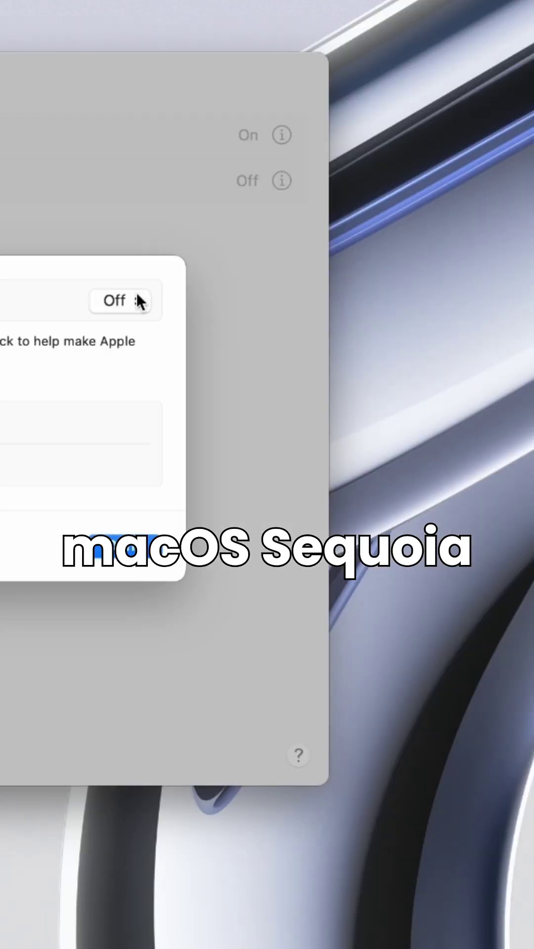
left_click(135, 291)
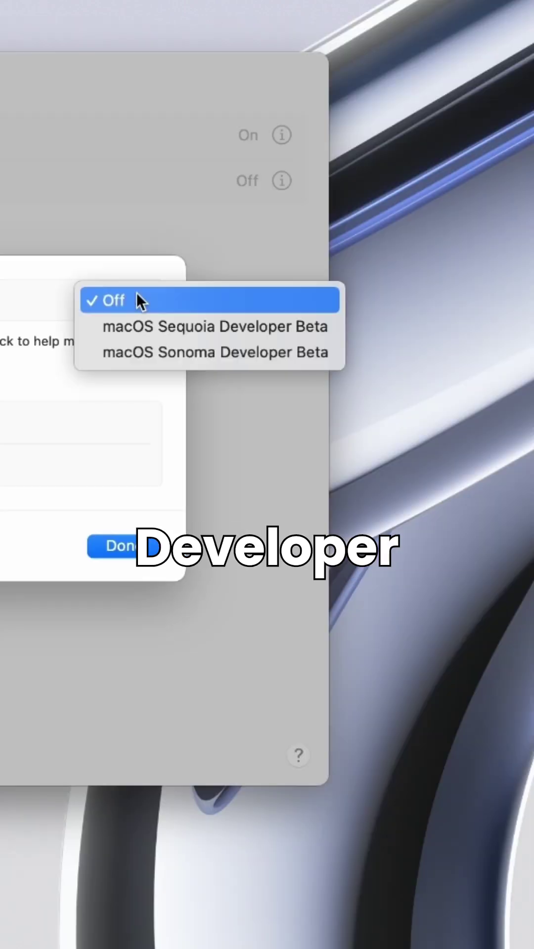
left_click(137, 318)
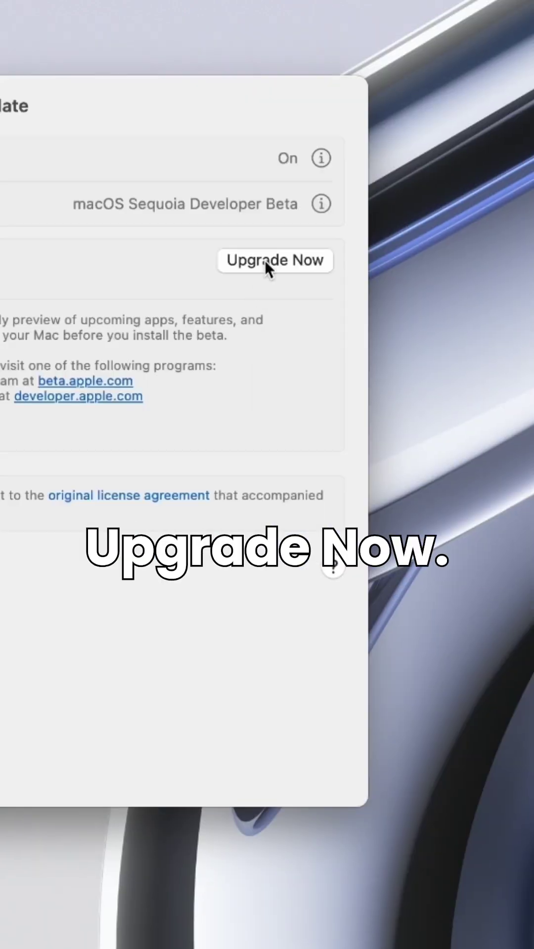
Start the macOS 15 Beta upgrade, agreeing to the license and confirming with the password.
left_click(265, 260)
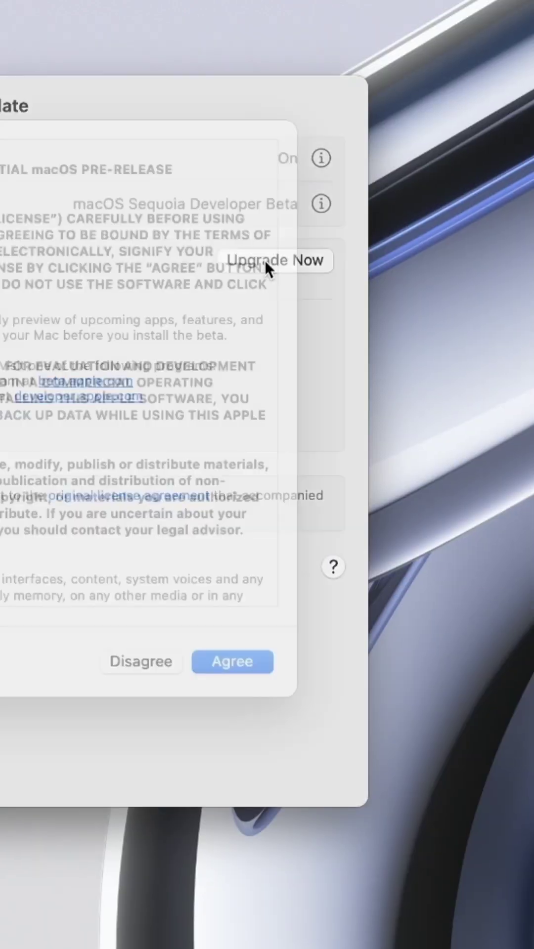
left_click(288, 694)
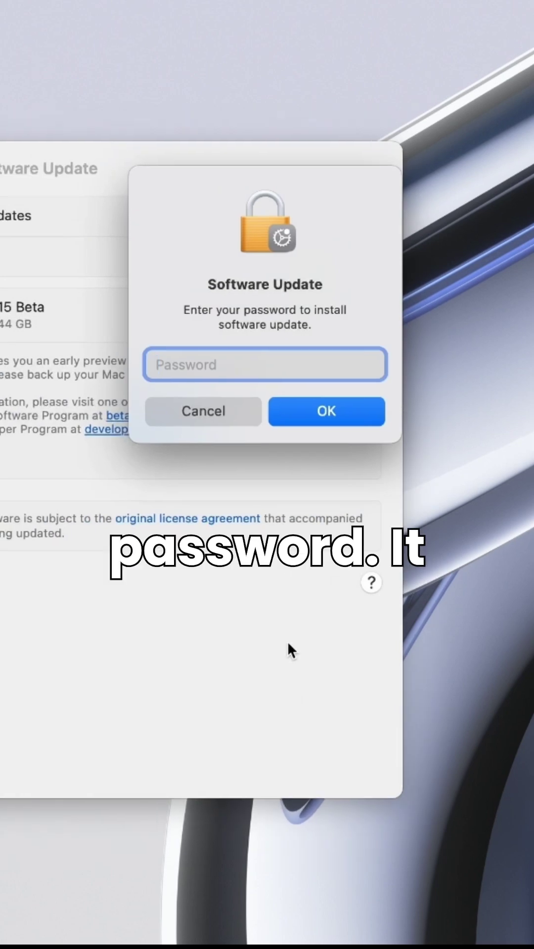
type("•••••••••")
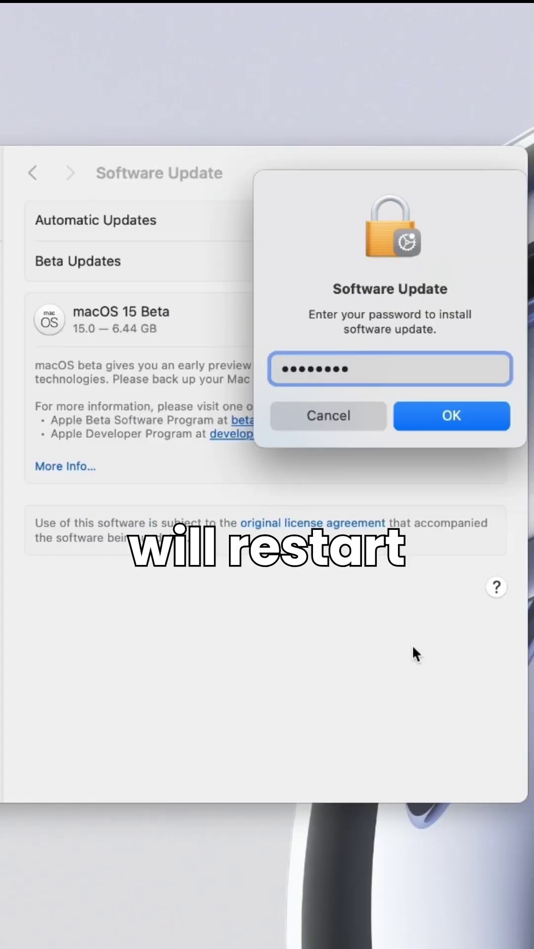
key("Return")
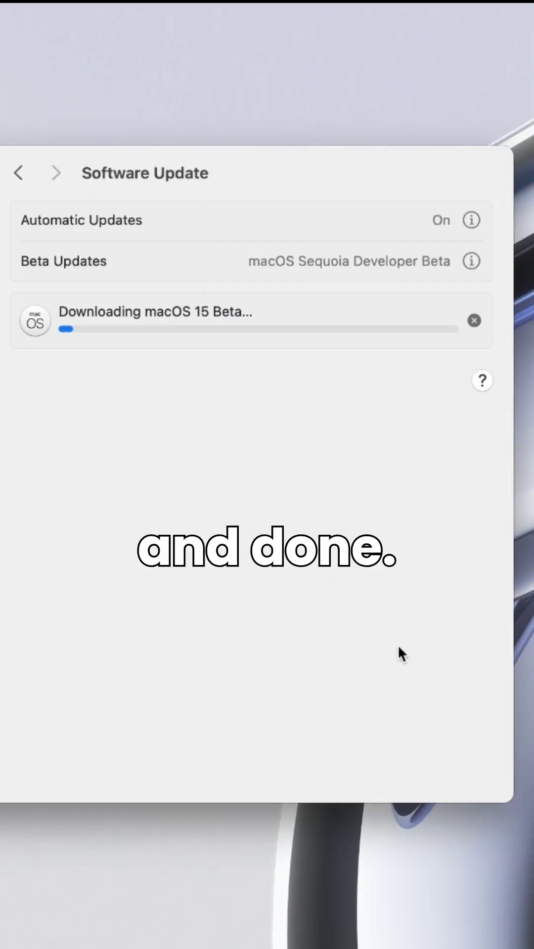